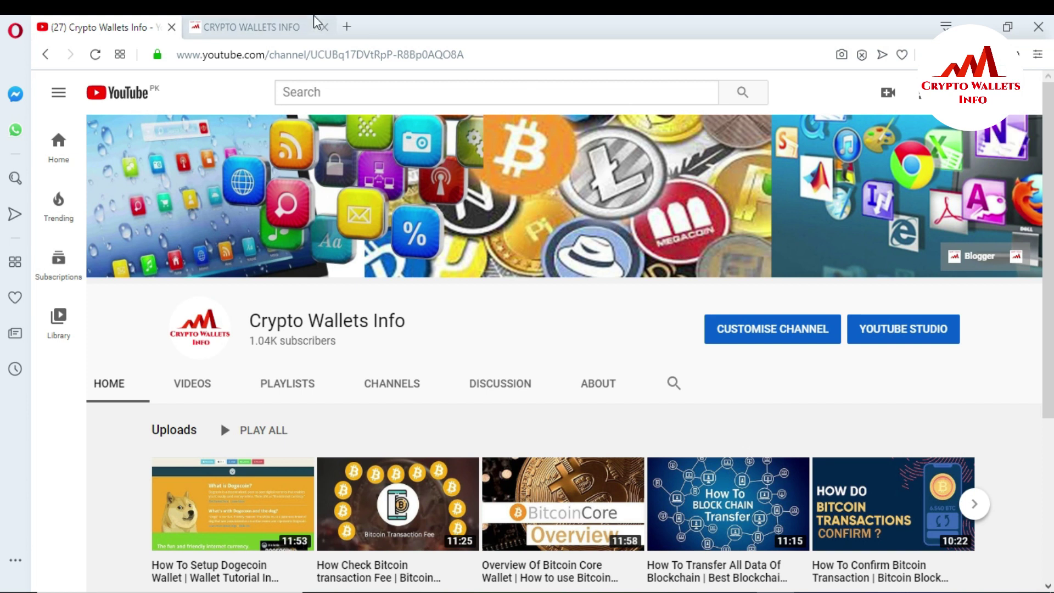
# Bring up the cryptowalletsinfo.com page and launch Dogecoin Core (64-bit) by searching the computer for "dog"
pyautogui.click(280, 20)
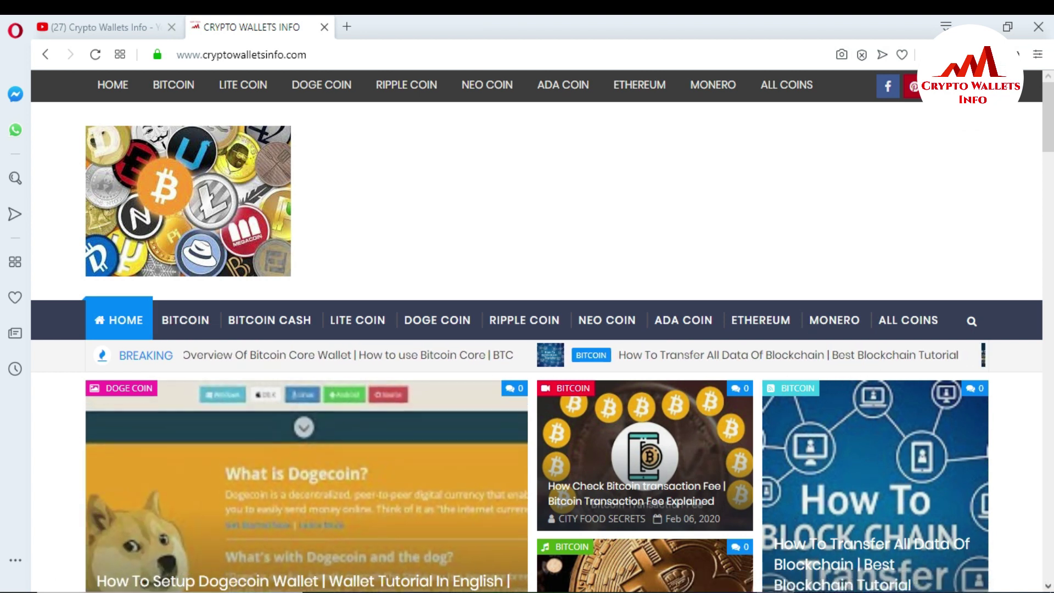
pyautogui.press('super+s')
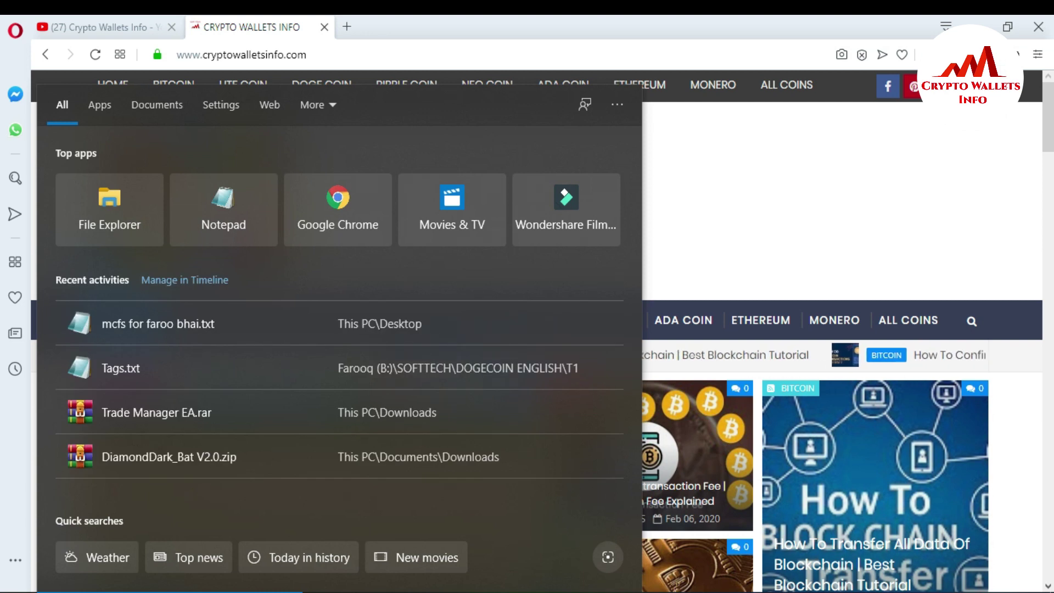
pyautogui.write('dog')
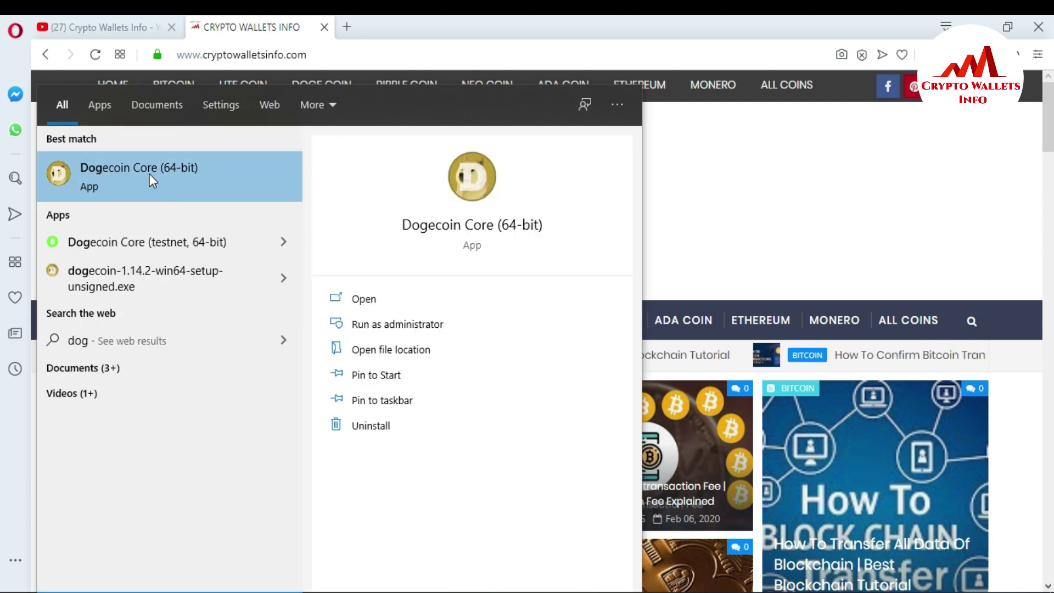
pyautogui.click(149, 174)
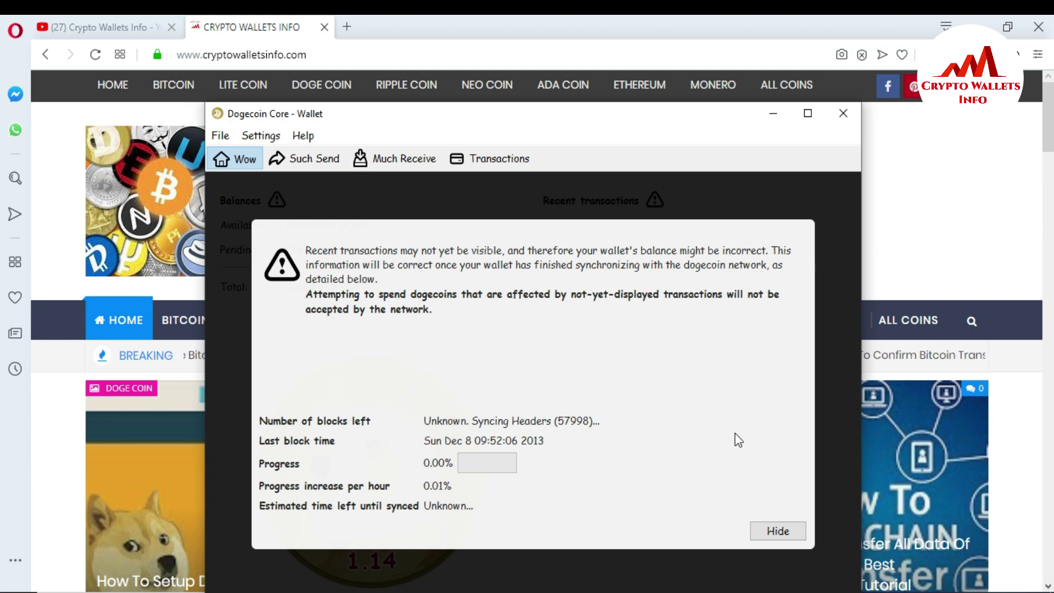
# Hide the synchronization notice and move the wallet window upward to reveal the whole balance and recent transactions overview
pyautogui.click(780, 531)
pyautogui.click(541, 116)
pyautogui.moveTo(542, 116); pyautogui.dragTo(542, 88)
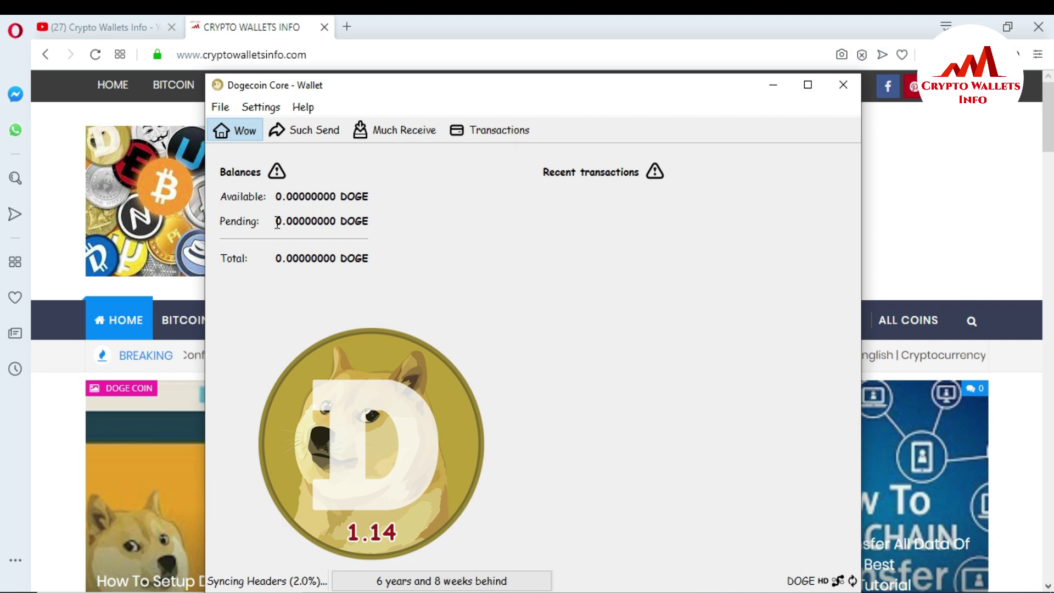
pyautogui.moveTo(278, 222)
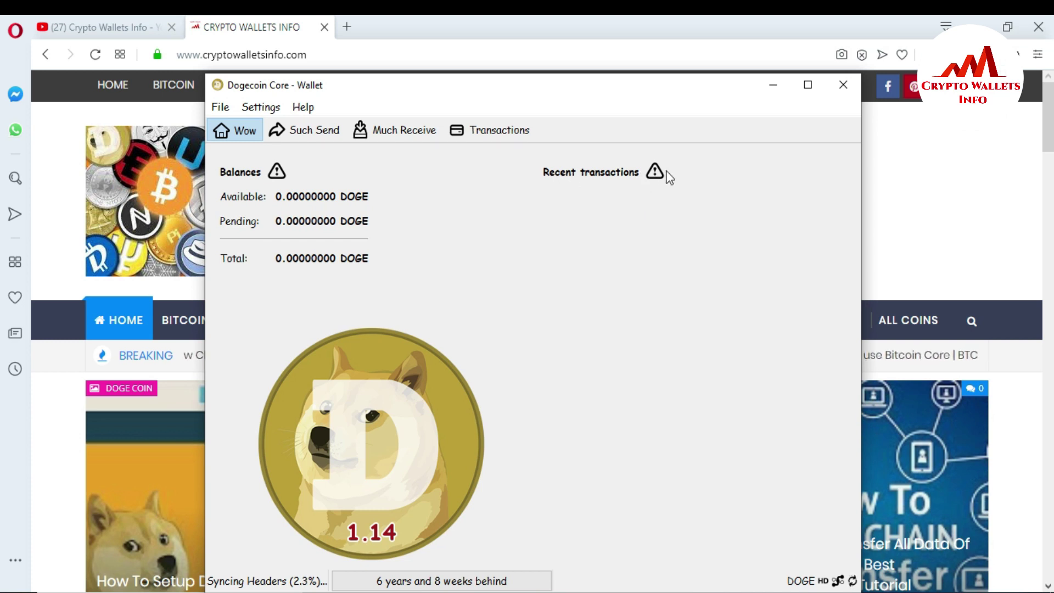
pyautogui.moveTo(669, 175)
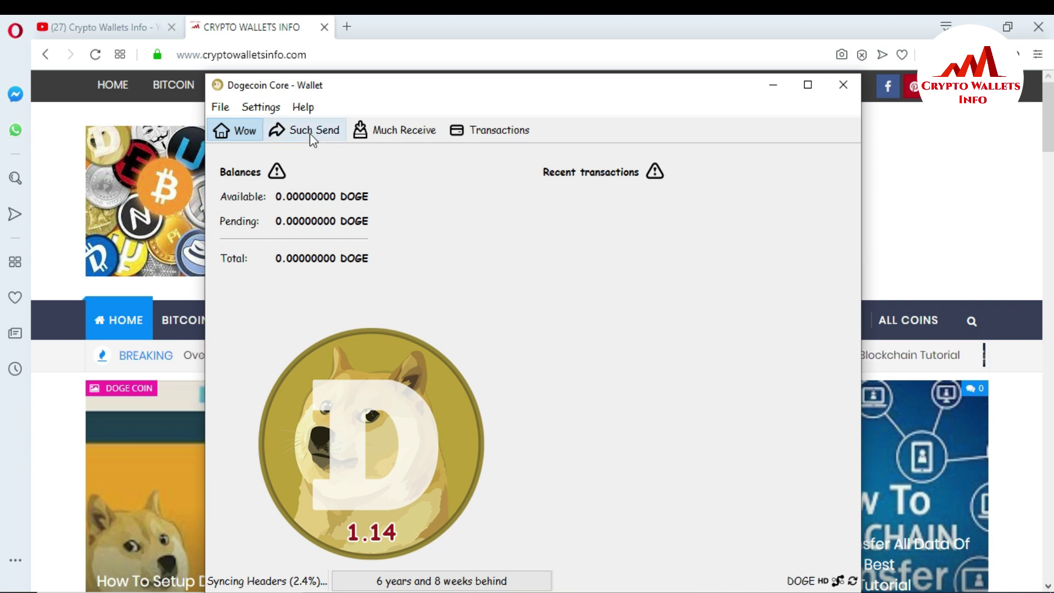
# Create a payment request with all fields left blank and select the generated receiving address in its details
pyautogui.click(400, 131)
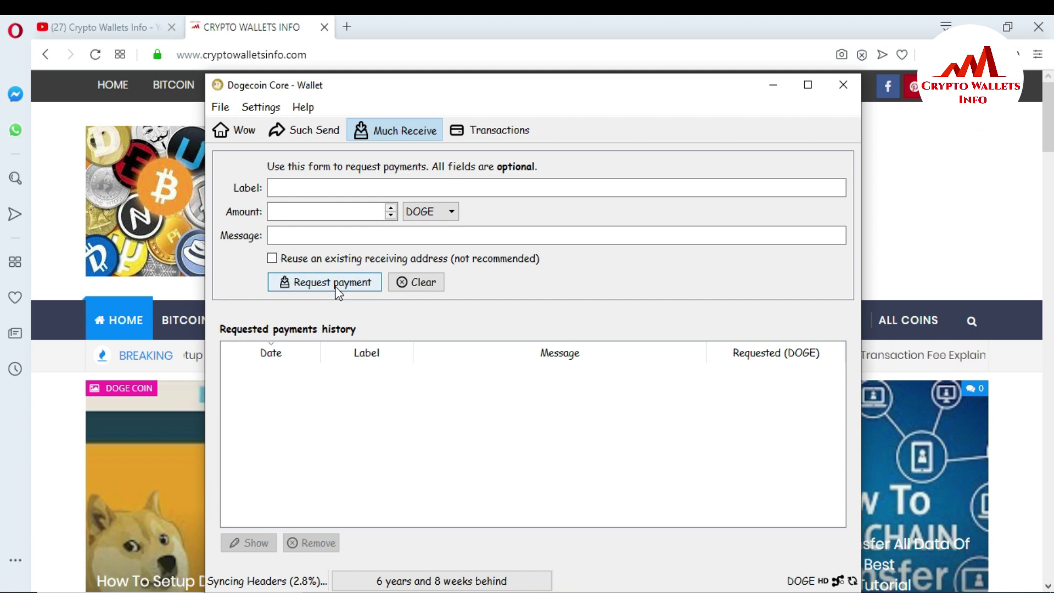
pyautogui.click(333, 286)
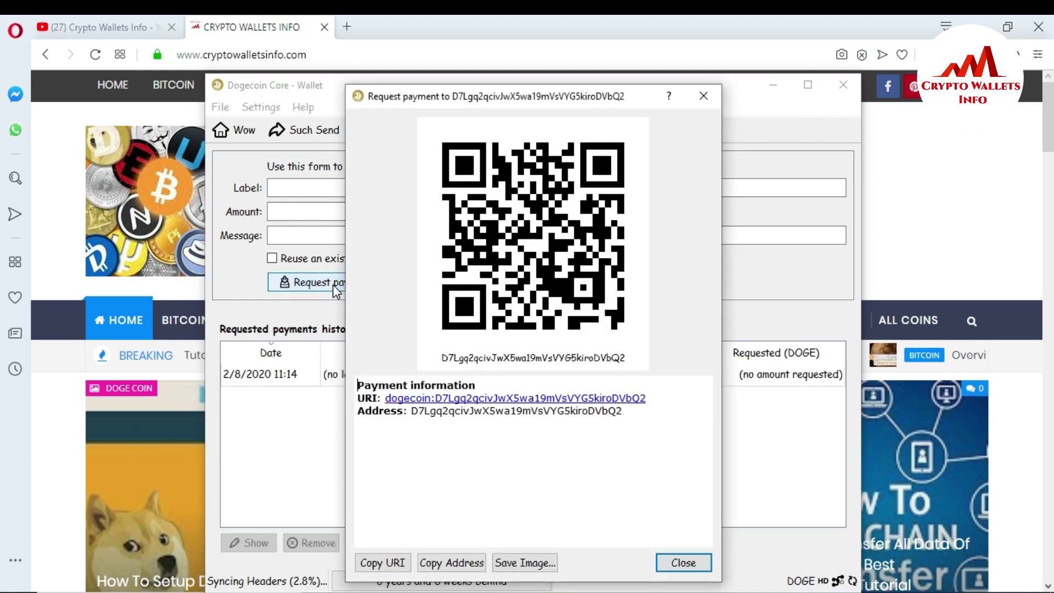
pyautogui.moveTo(445, 98); pyautogui.dragTo(668, 93)
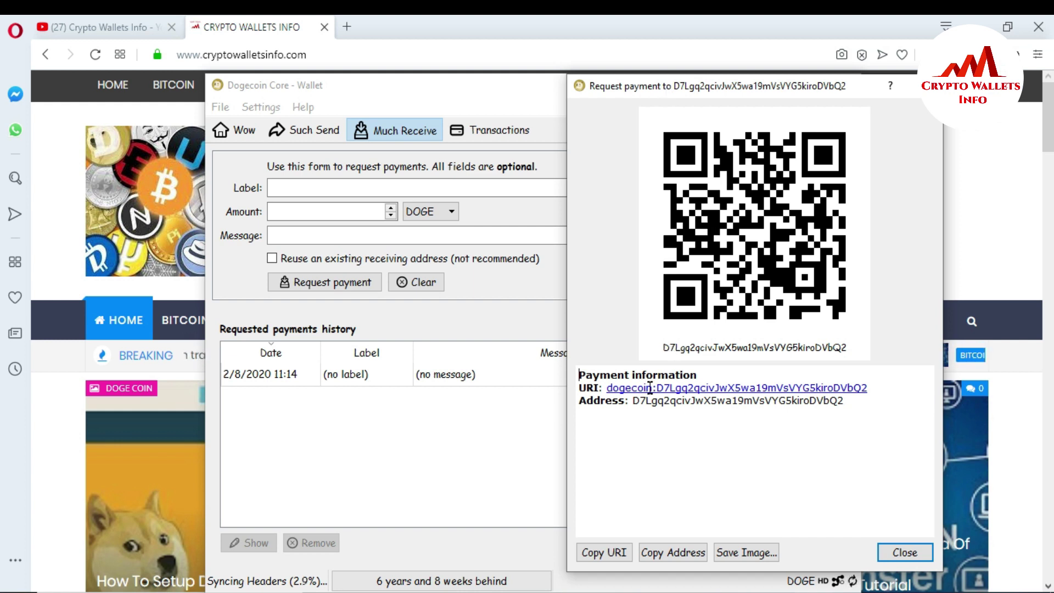
pyautogui.moveTo(633, 401); pyautogui.dragTo(845, 402)
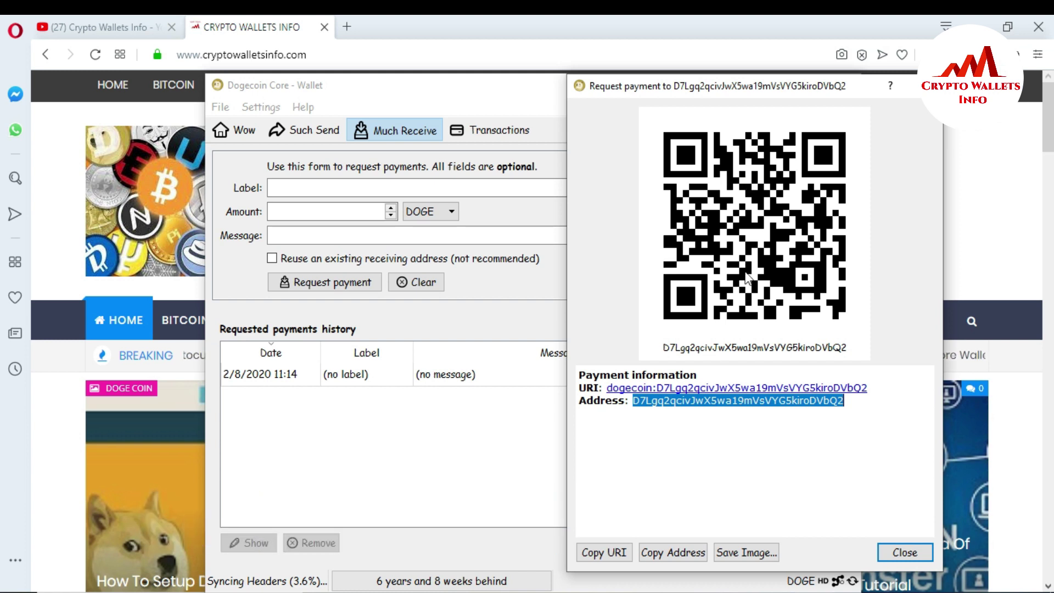
# Save the payment request's QR code as a PNG image named "wallet" in the Documents folder
pyautogui.click(744, 558)
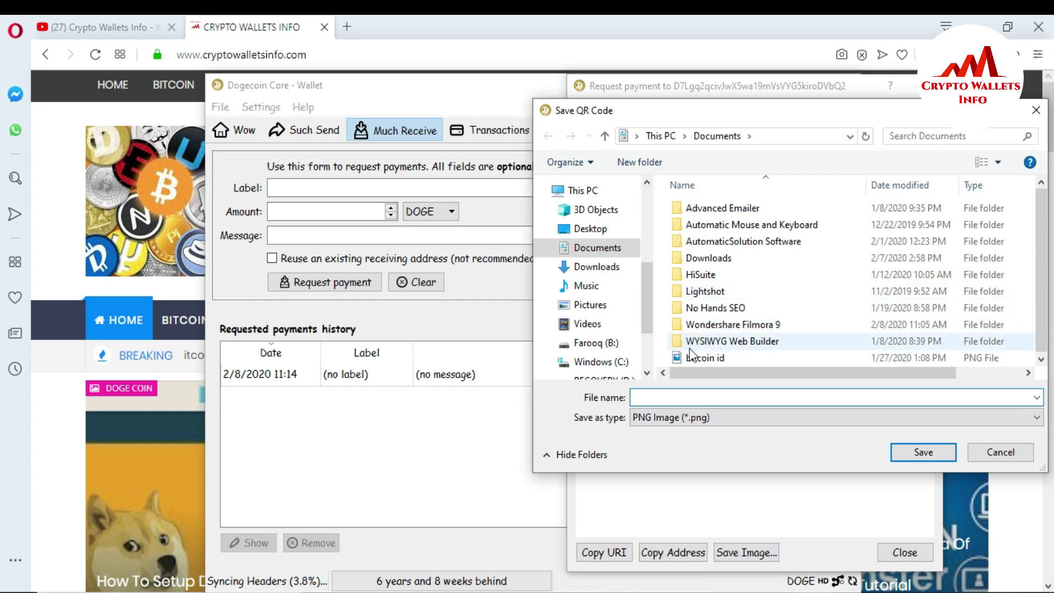
pyautogui.click(666, 396)
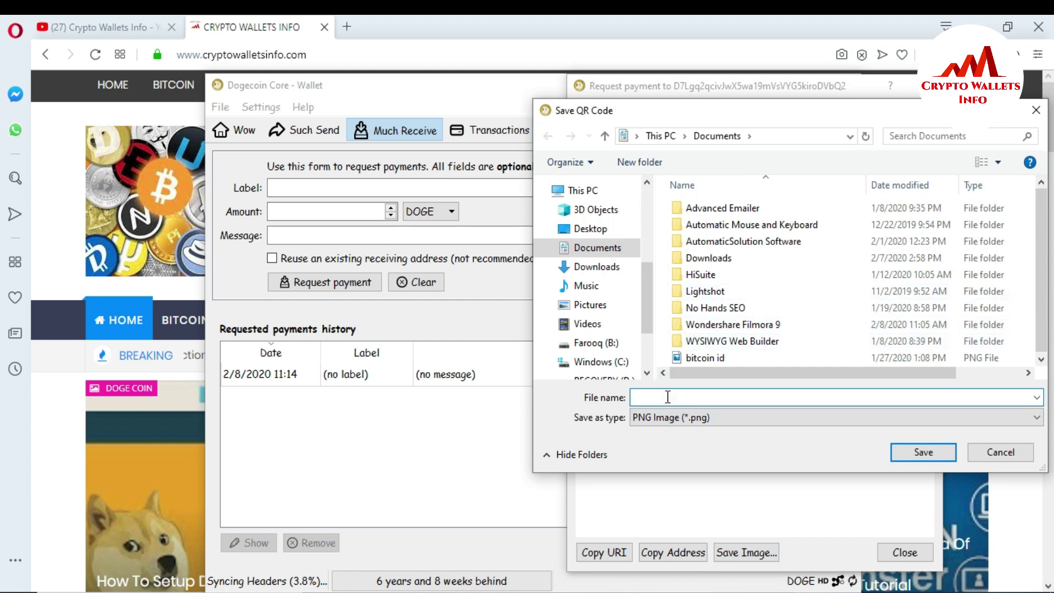
pyautogui.write('wallet')
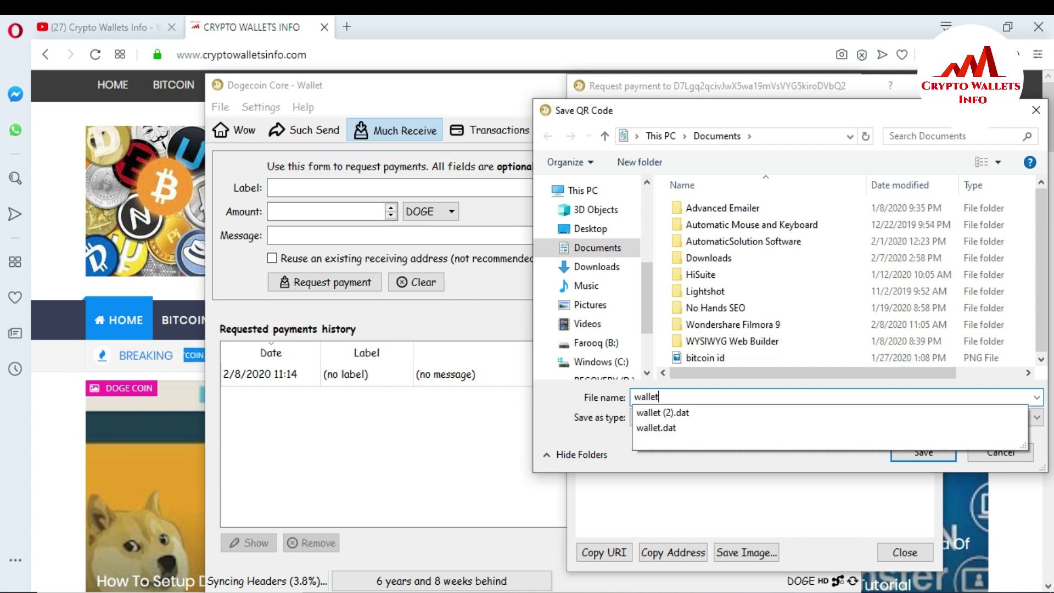
pyautogui.click(603, 428)
pyautogui.click(913, 453)
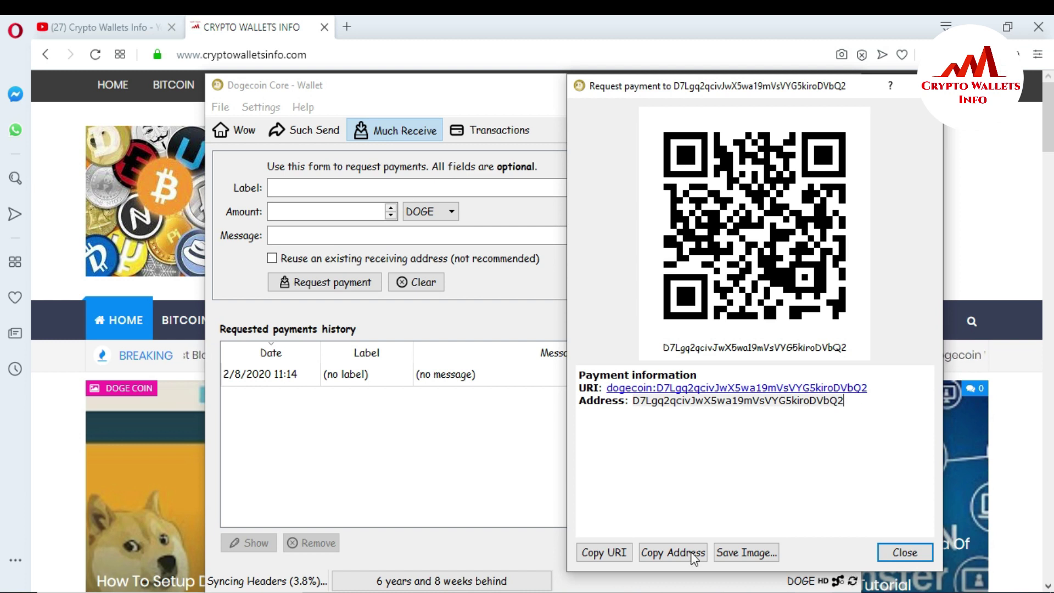
# Copy the receiving address, paste it into the request form's label as a test, and clear the label again
pyautogui.doubleClick(634, 400)
pyautogui.hotkey('ctrl', 'c')
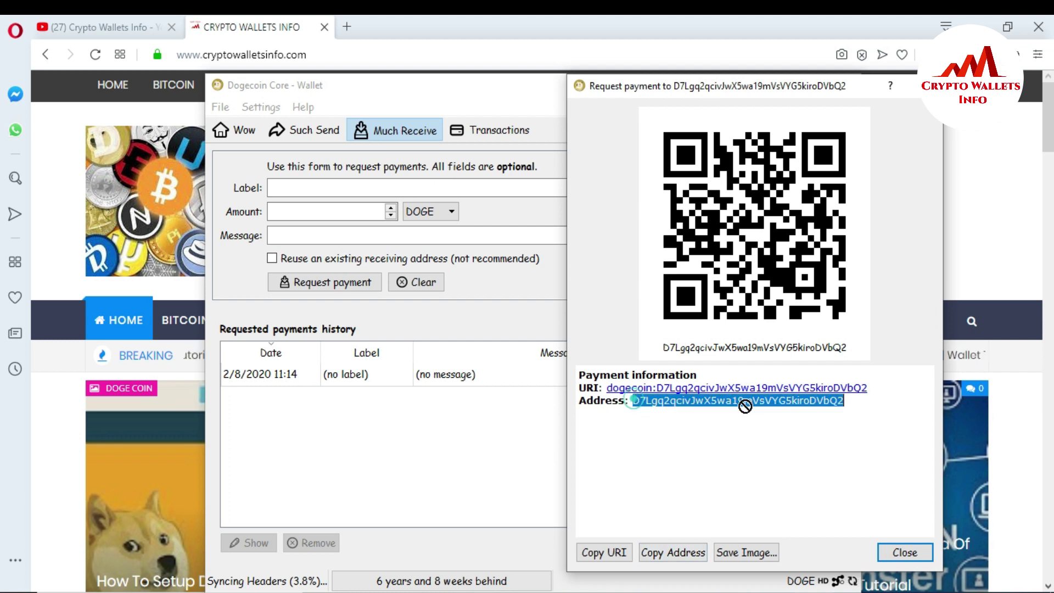
pyautogui.click(859, 431)
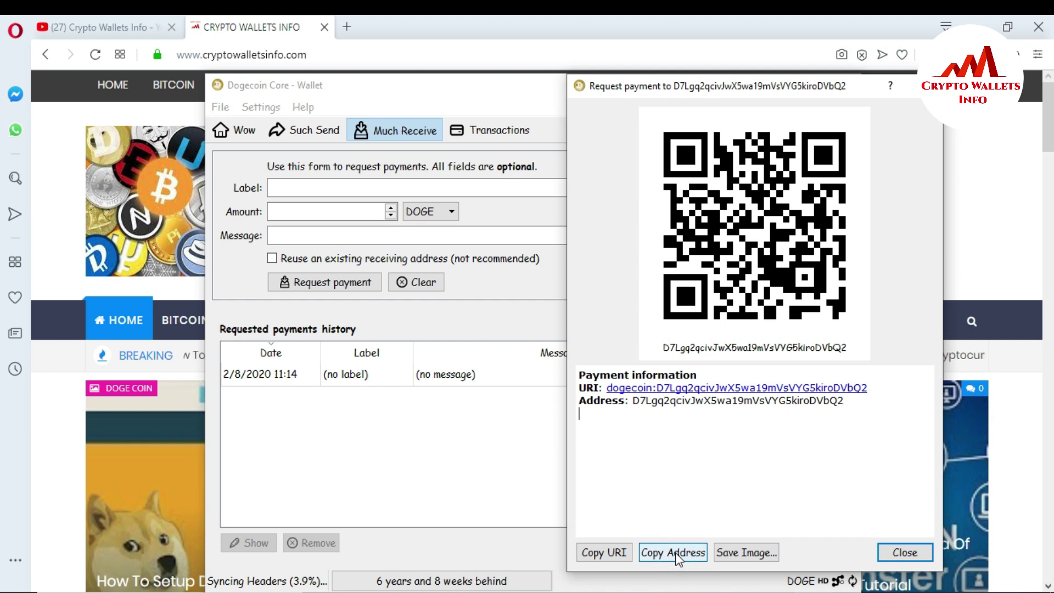
pyautogui.click(282, 188)
pyautogui.hotkey('ctrl', 'v')
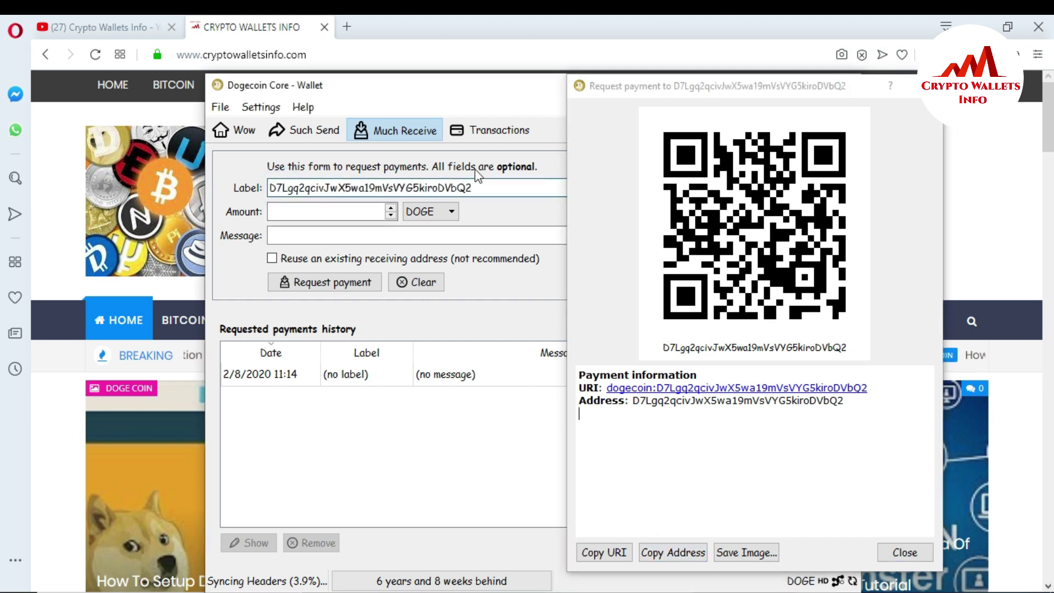
pyautogui.moveTo(471, 187); pyautogui.dragTo(253, 194)
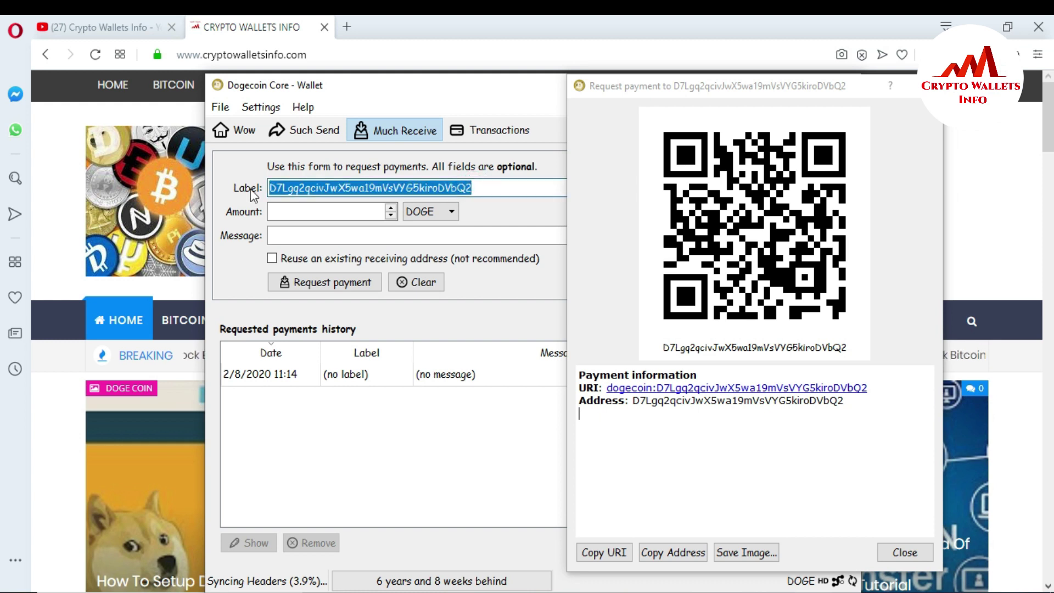
pyautogui.press('Delete')
# Close the first request's details and create a second blank payment request, selecting its address before closing it
pyautogui.click(906, 552)
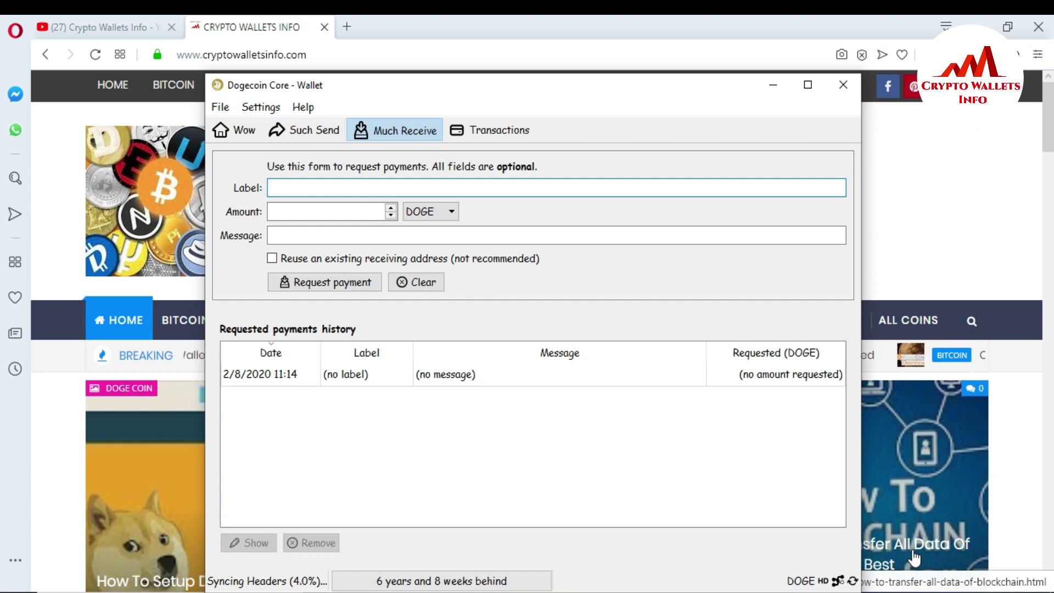
pyautogui.click(309, 281)
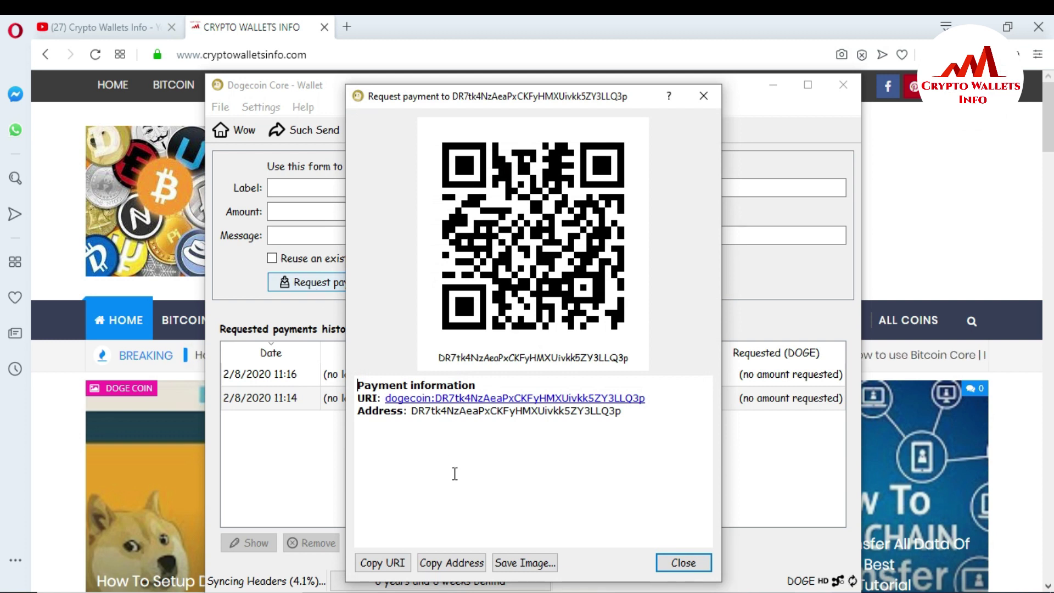
pyautogui.moveTo(413, 414); pyautogui.dragTo(616, 422)
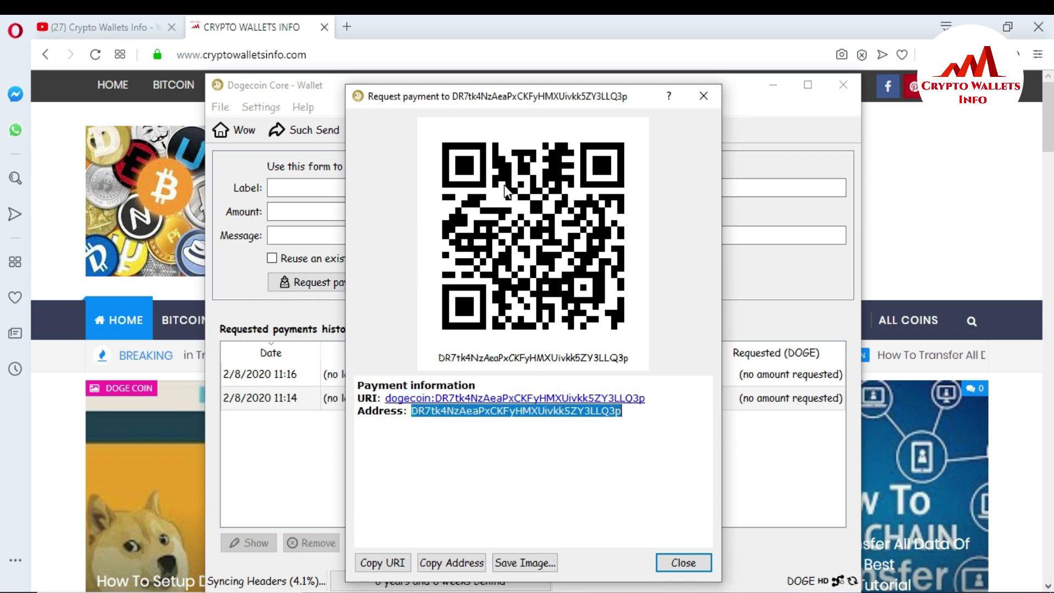
pyautogui.click(678, 564)
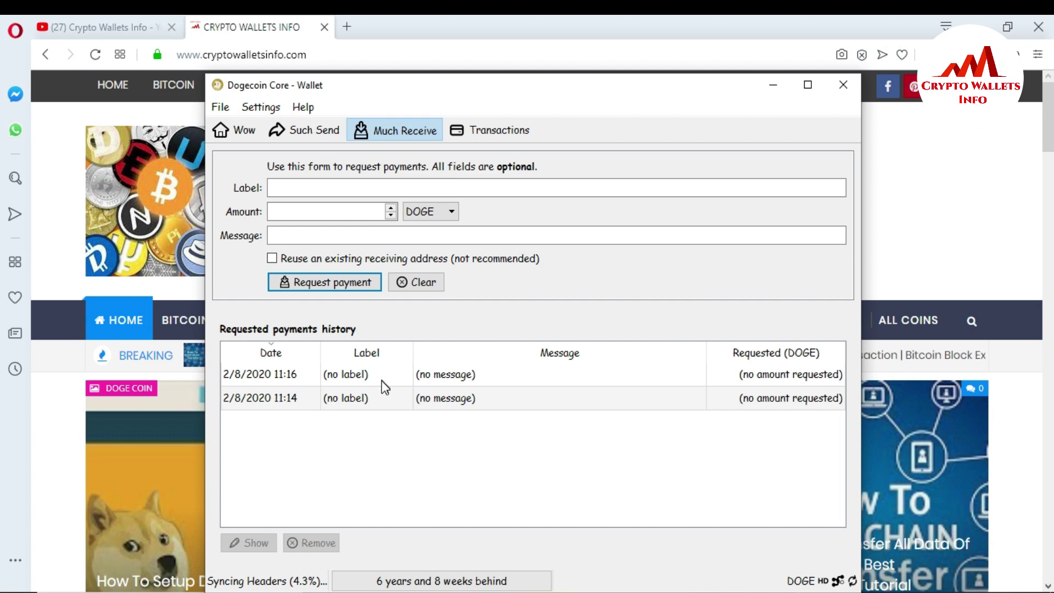
# Create a third payment request with blank fields, select its new receiving address, and close the details
pyautogui.click(375, 399)
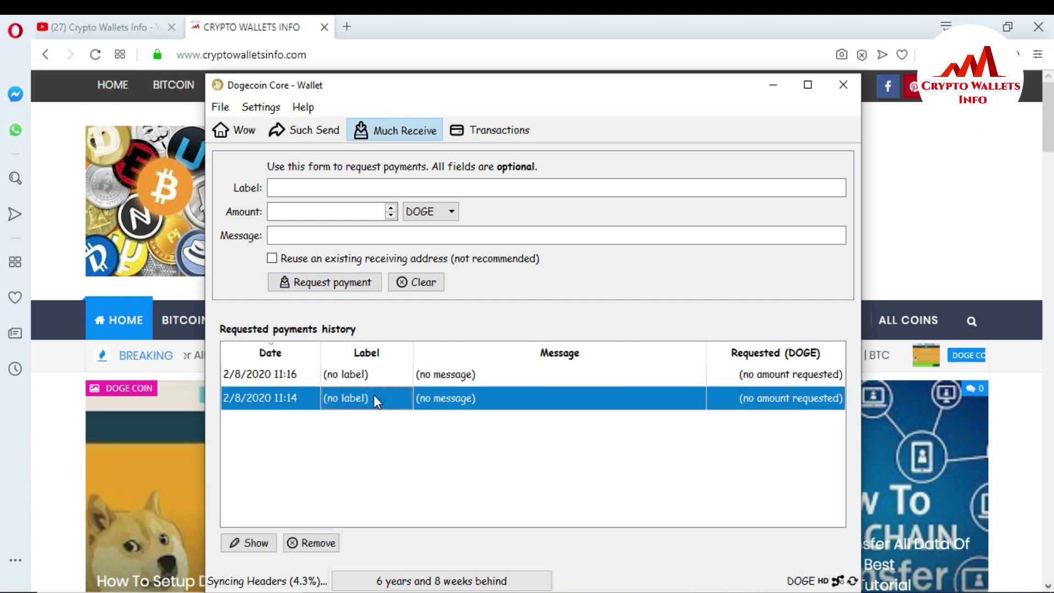
pyautogui.click(329, 286)
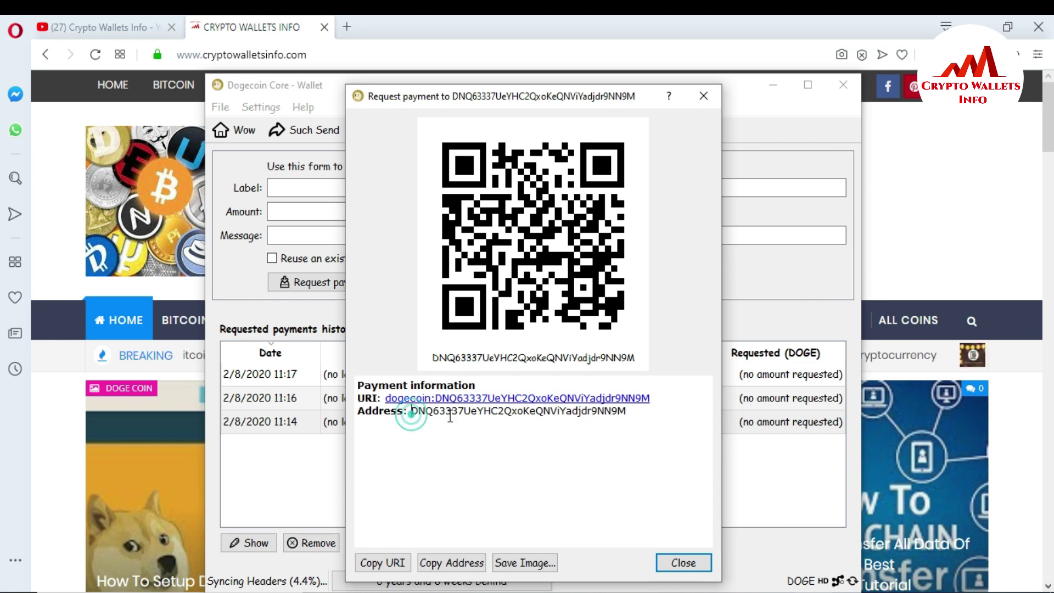
pyautogui.doubleClick(412, 411)
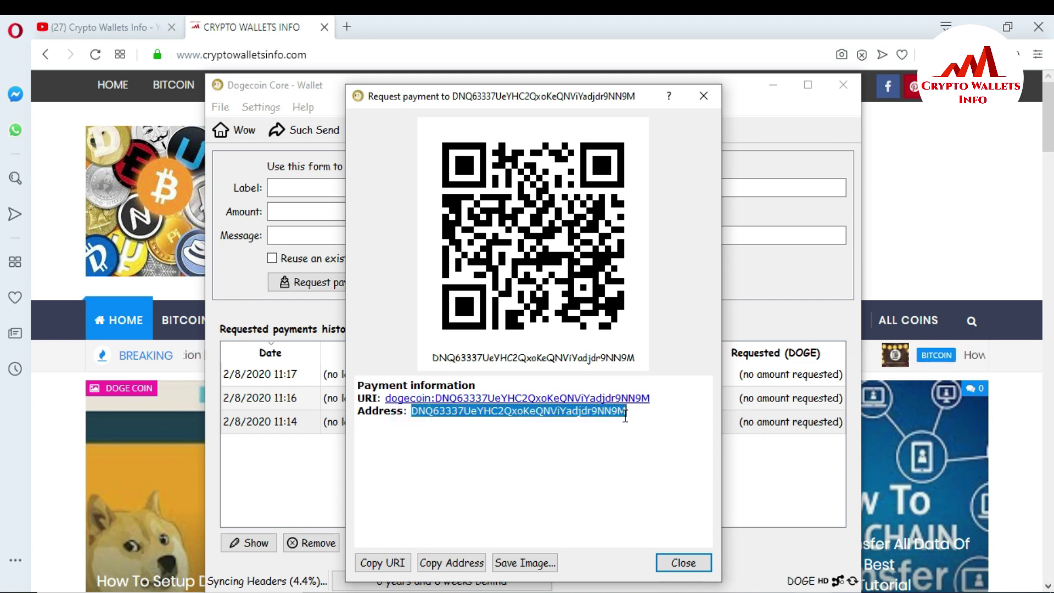
pyautogui.click(703, 97)
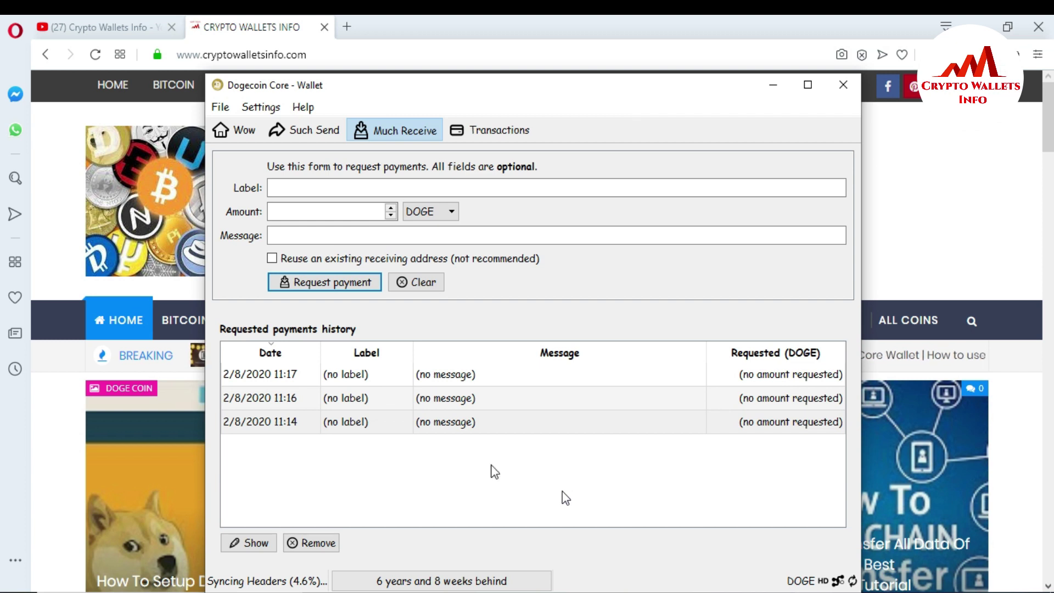
# Remove the 2/8/2020 11:14 and 11:16 entries from the requested payments history
pyautogui.click(413, 427)
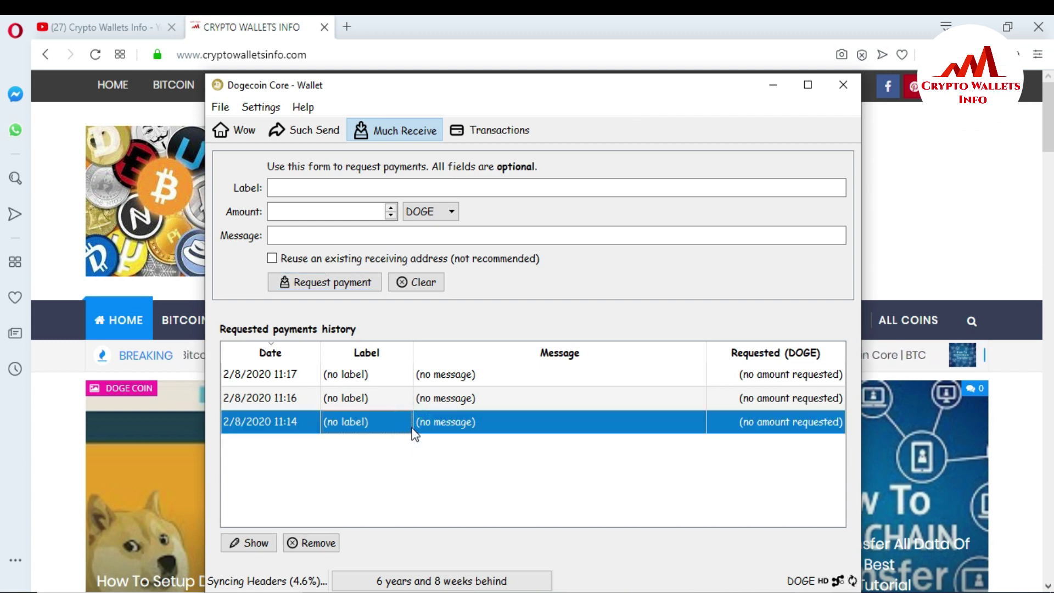
pyautogui.click(314, 543)
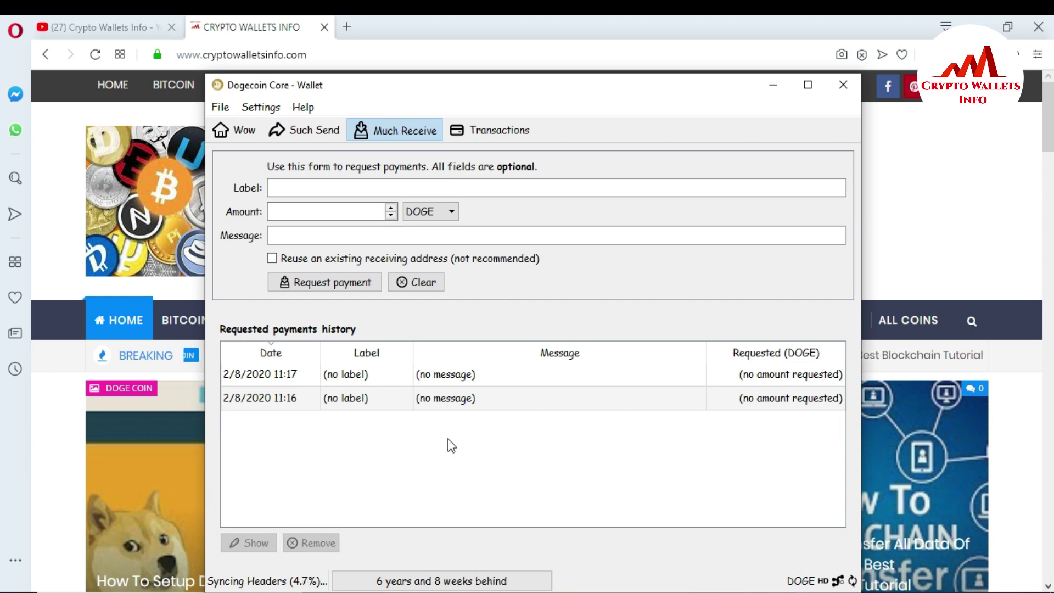
pyautogui.click(431, 396)
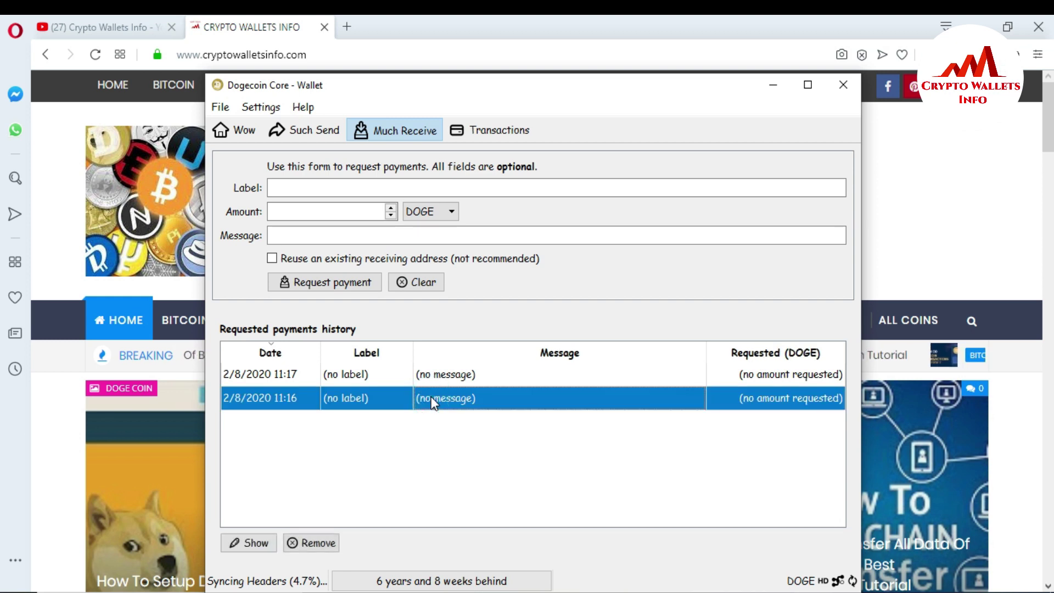
pyautogui.click(315, 544)
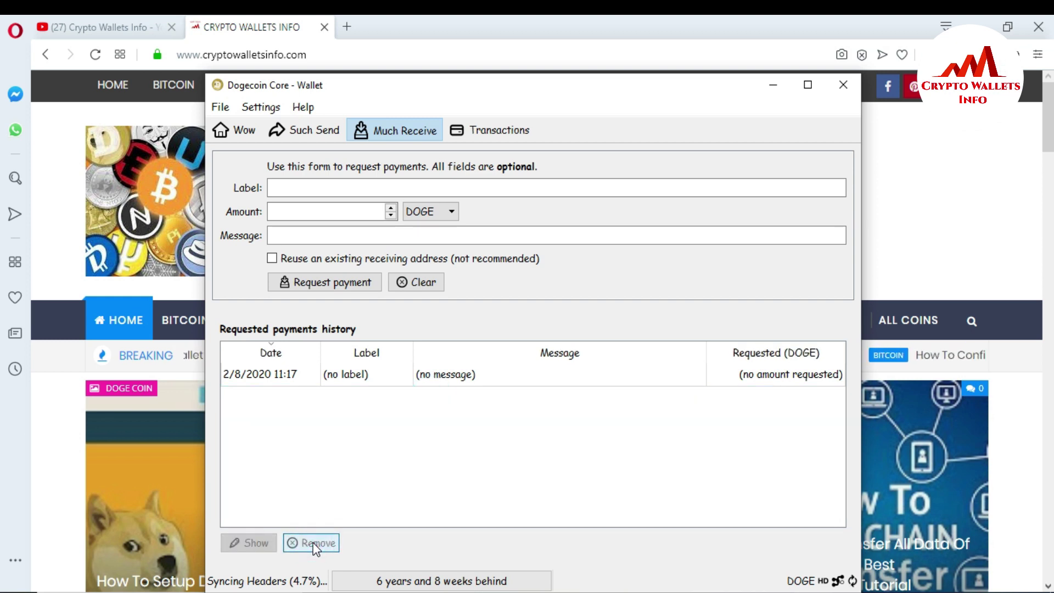
# Select the remaining 11:17 payment request and examine the wallet's synchronization progress
pyautogui.click(439, 375)
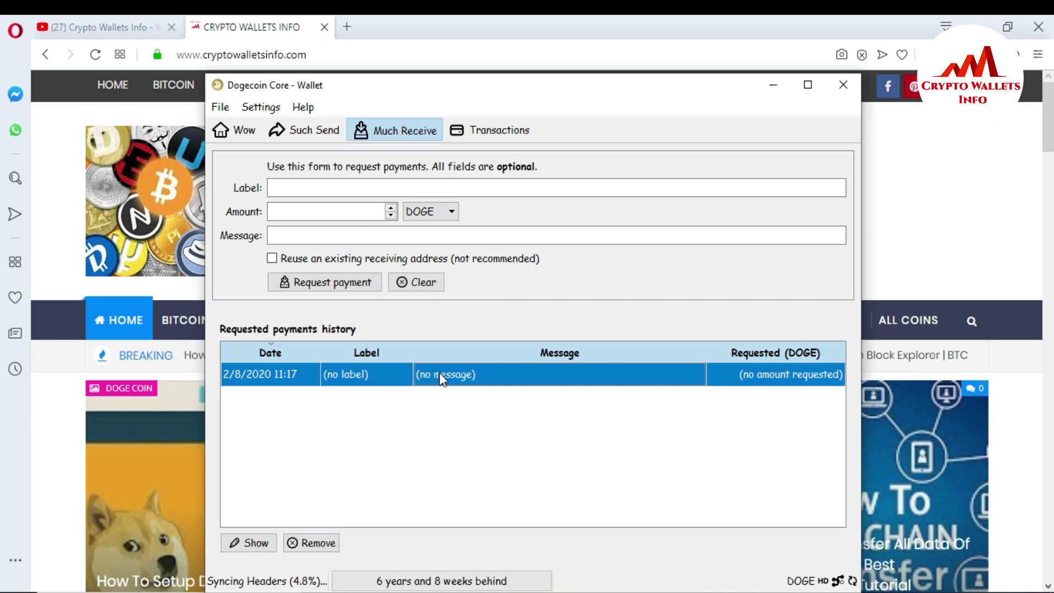
pyautogui.doubleClick(439, 373)
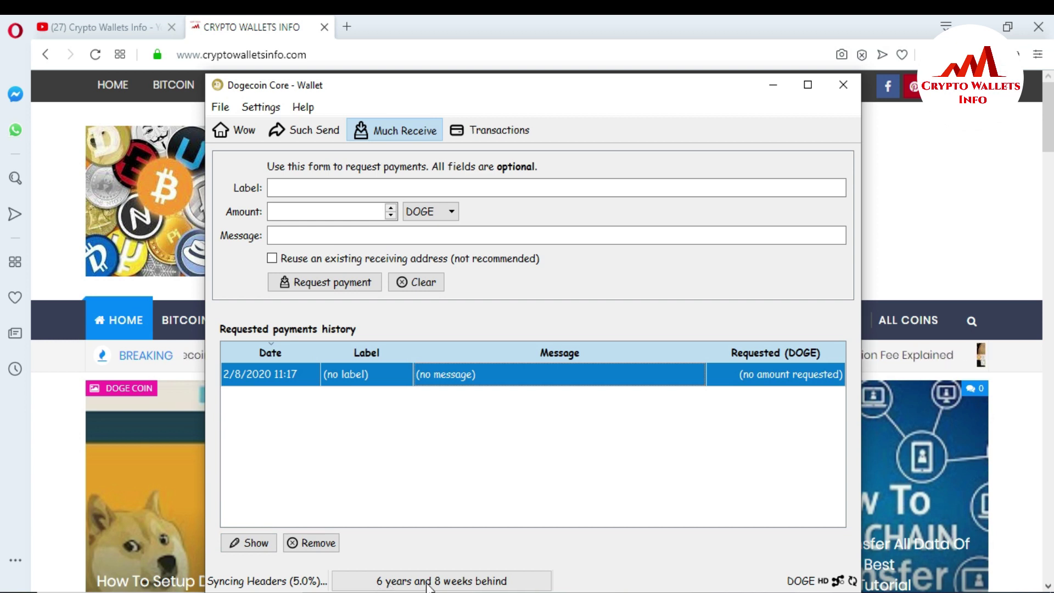
pyautogui.moveTo(476, 586)
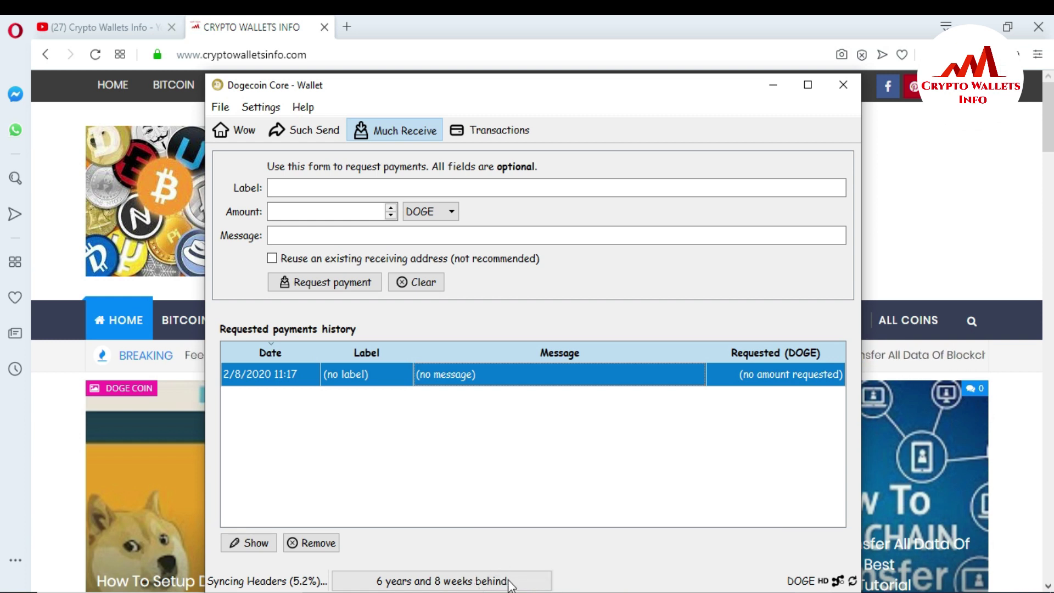
pyautogui.moveTo(509, 583)
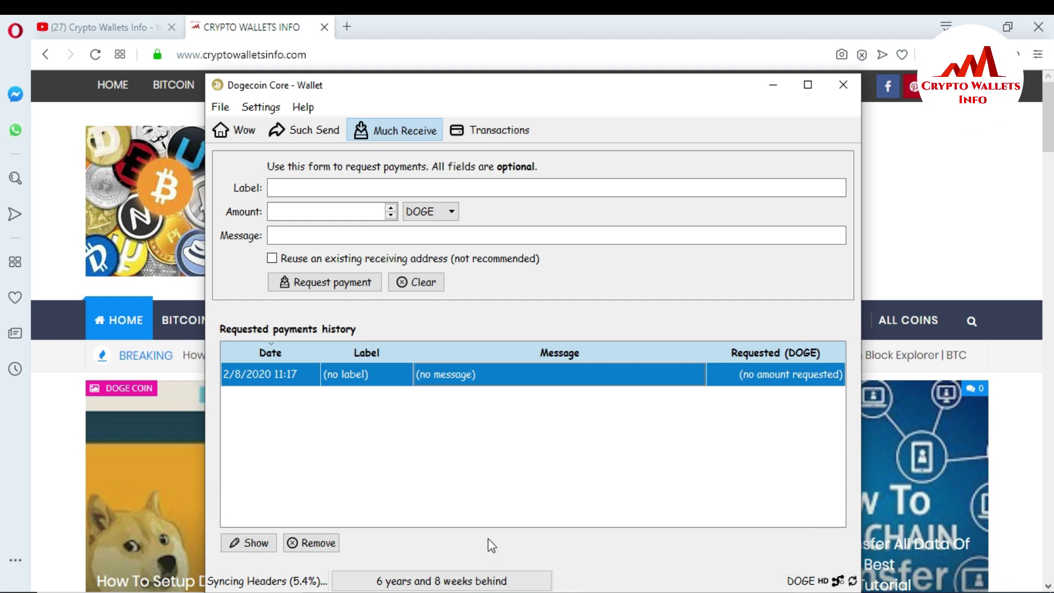
# Return to the wallet's Wow overview and switch to the Opera browser showing the Crypto Wallets Info site
pyautogui.click(233, 131)
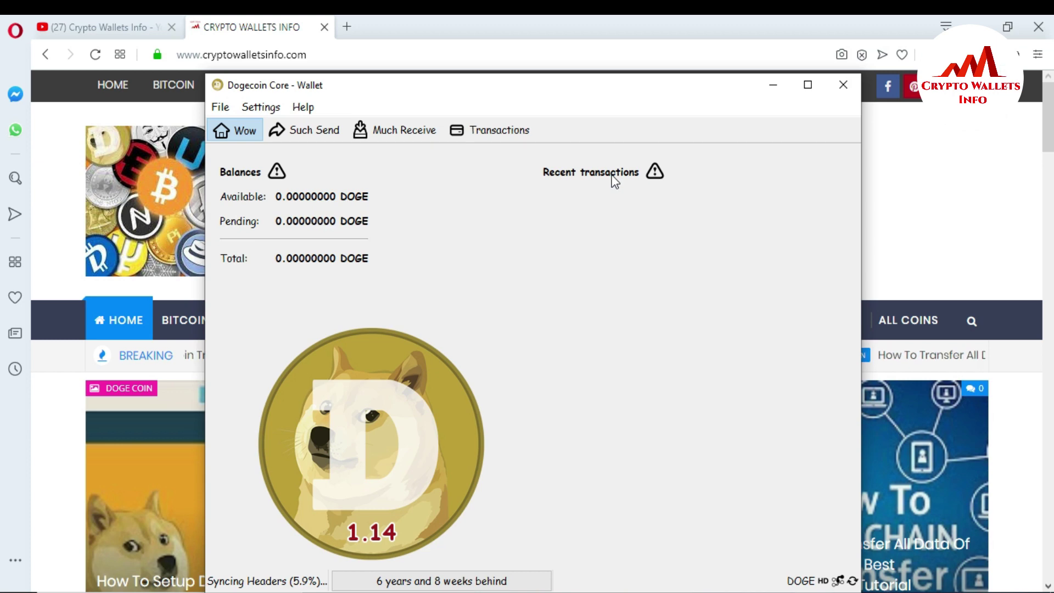
pyautogui.click(244, 25)
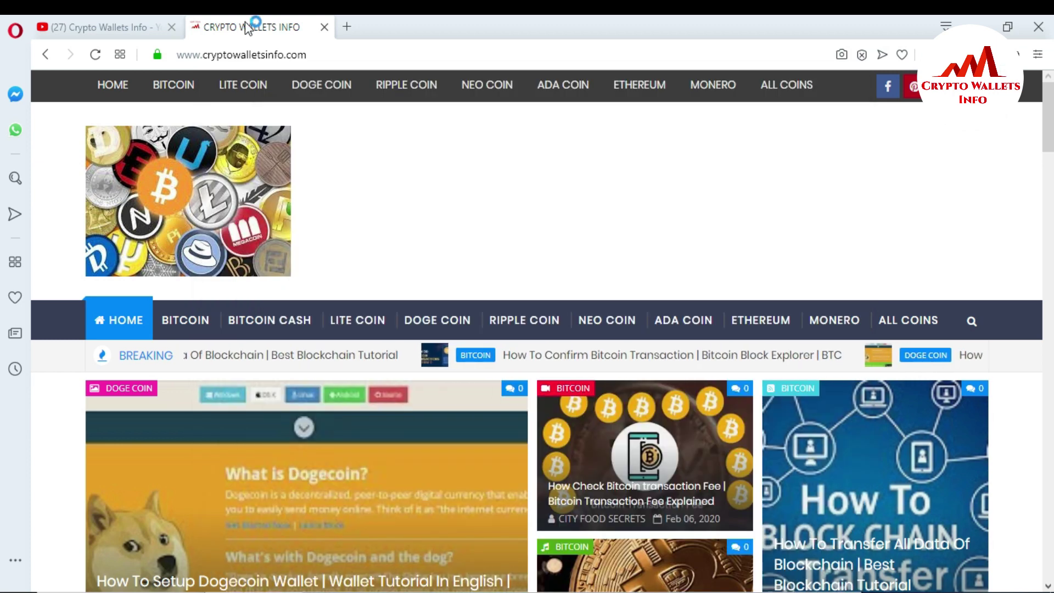